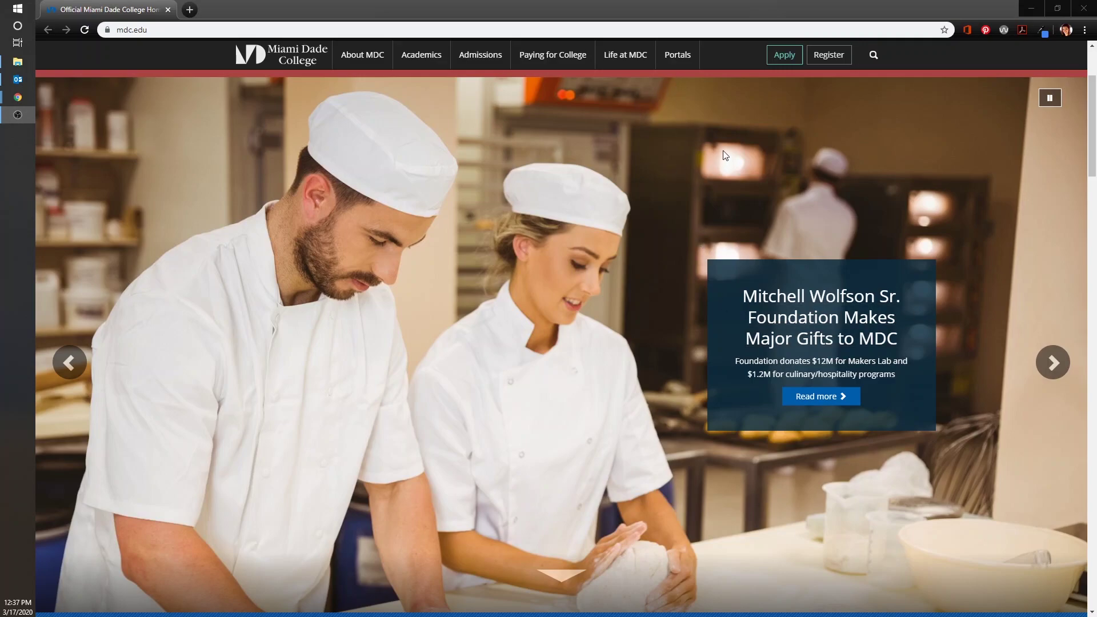
Step: Reveal the Portals menu of student and employee links on mdc.edu
{"action": "mouse_move", "coordinate": [684, 66]}
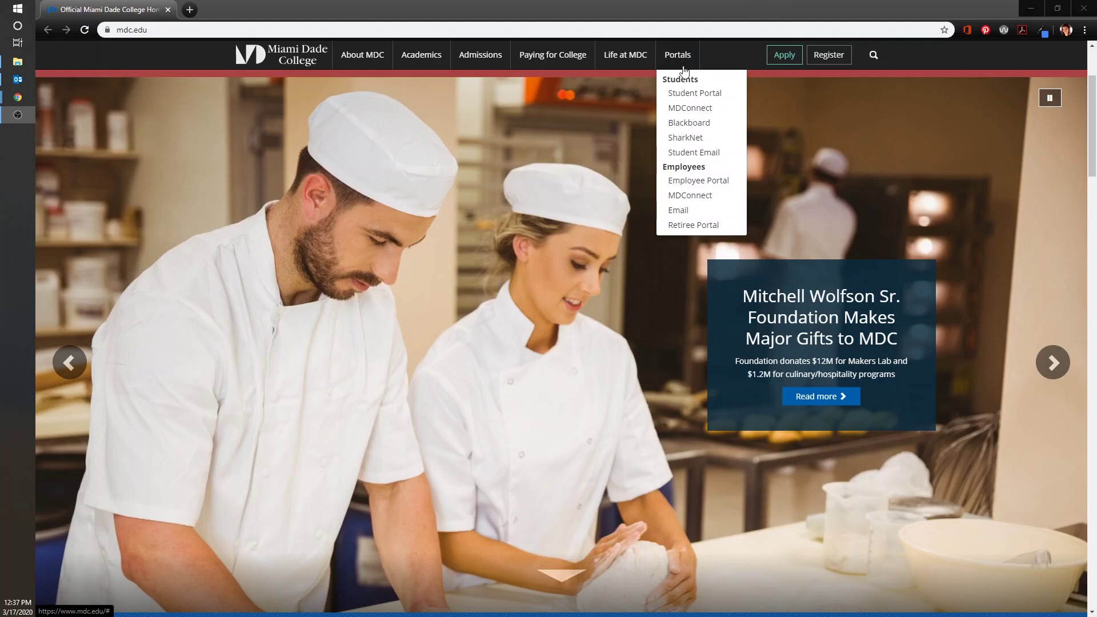
Step: Open Blackboard from the Portals links and sign in with the username and account password
{"action": "left_click", "coordinate": [687, 123]}
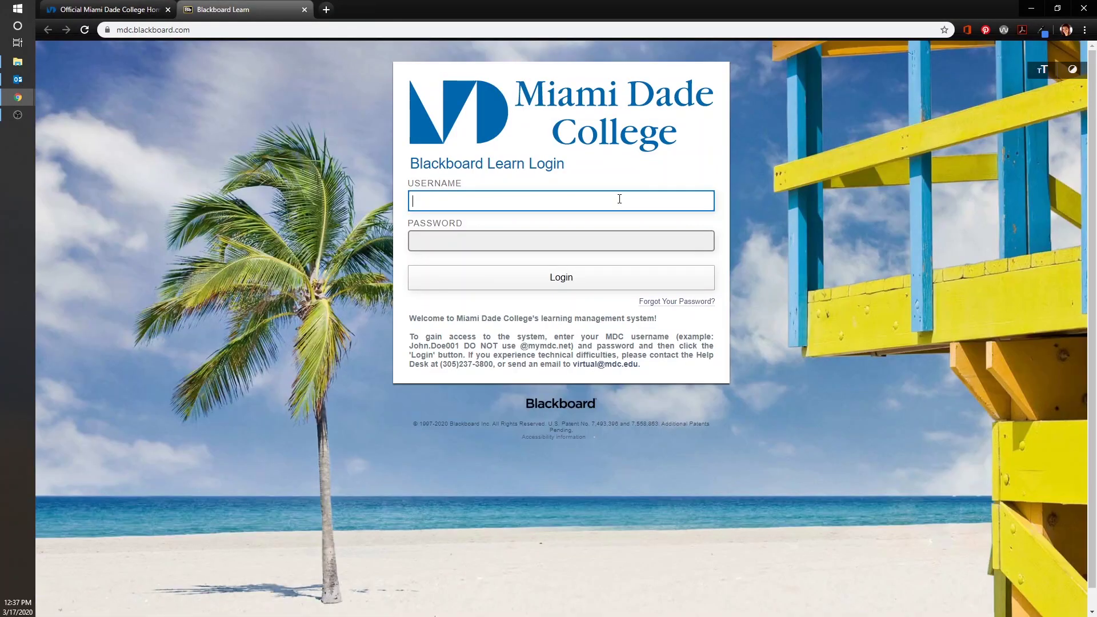
{"action": "key", "text": "Tab"}
{"action": "type", "text": "*******************"}
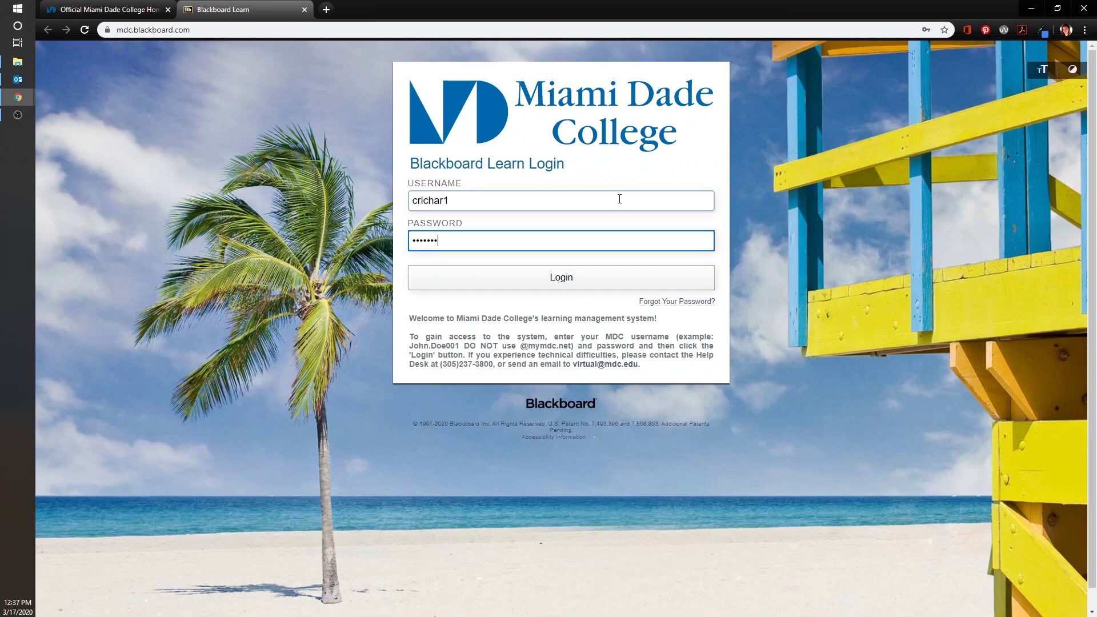
{"action": "left_click", "coordinate": [598, 280]}
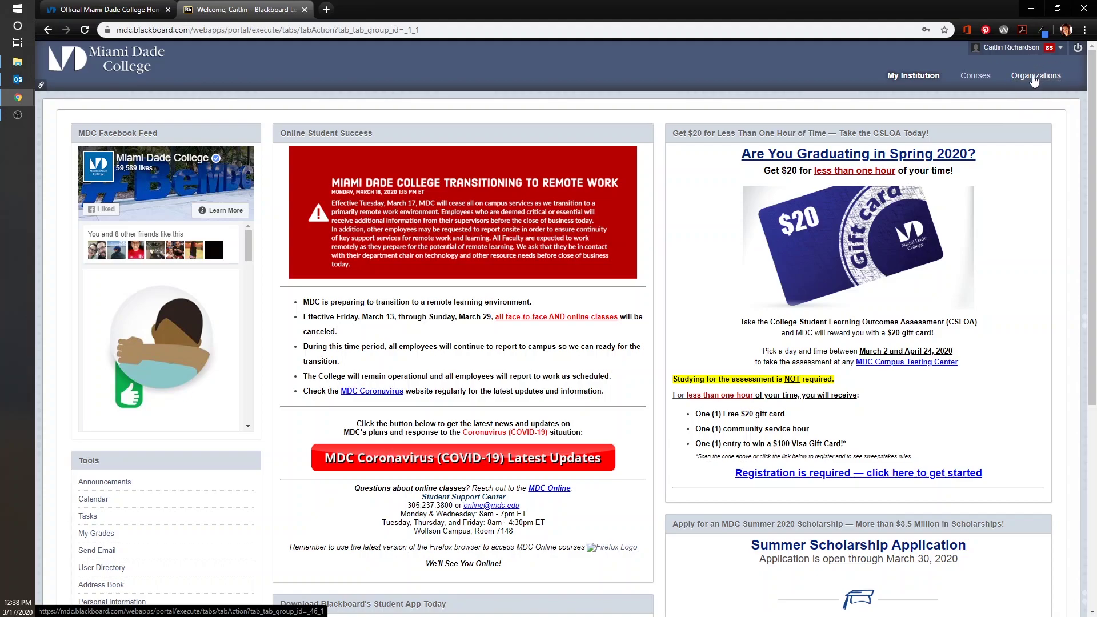
Step: Open the Learning Resources BbL ORG. (Collegewide) organization's Meeting Room sessions list
{"action": "left_click", "coordinate": [1033, 78]}
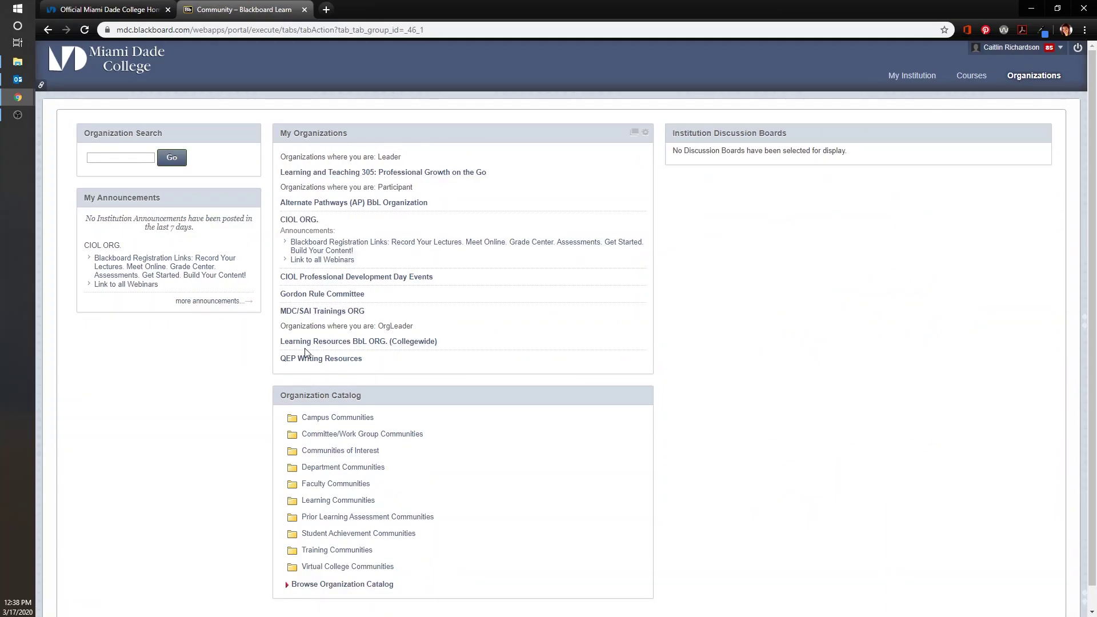
{"action": "left_click", "coordinate": [371, 343]}
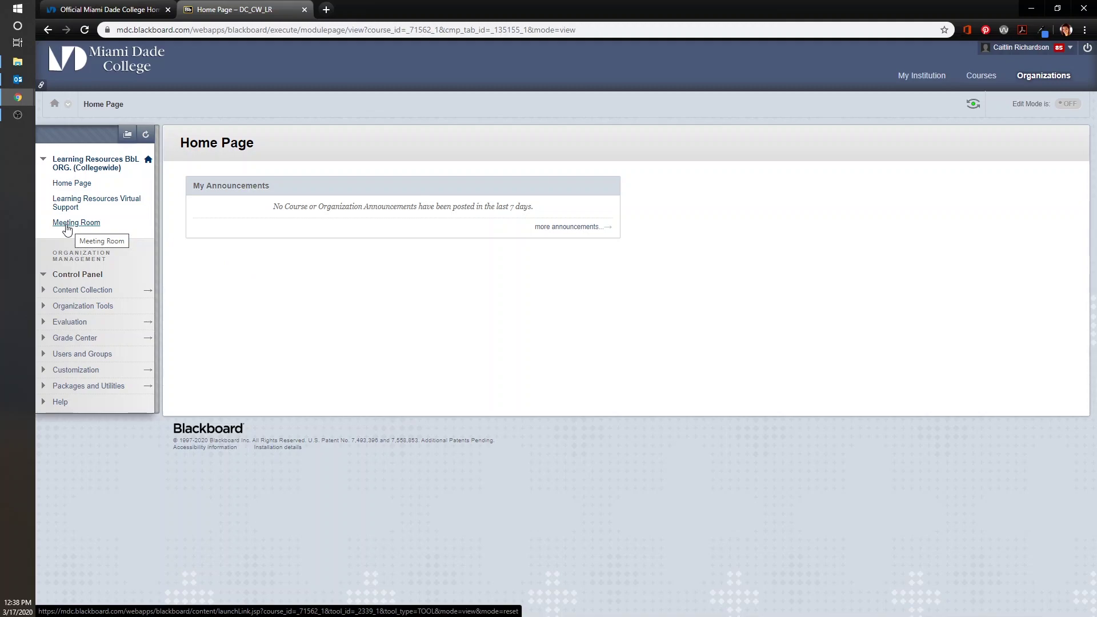
{"action": "left_click", "coordinate": [66, 223]}
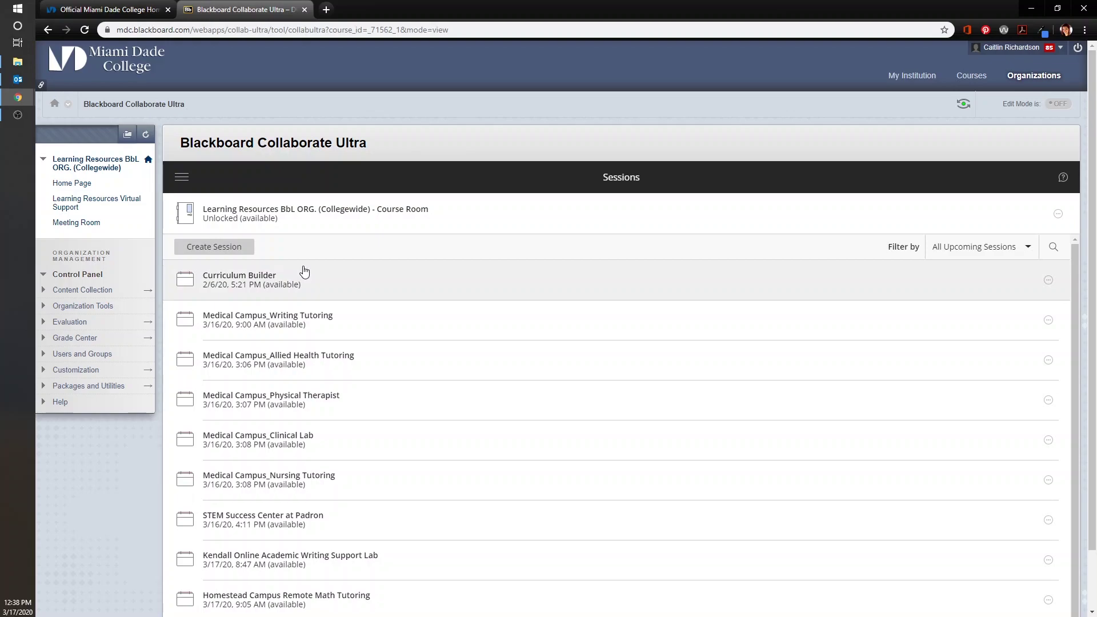
{"action": "scroll", "coordinate": [304, 274], "scroll_direction": "down", "scroll_amount": 1}
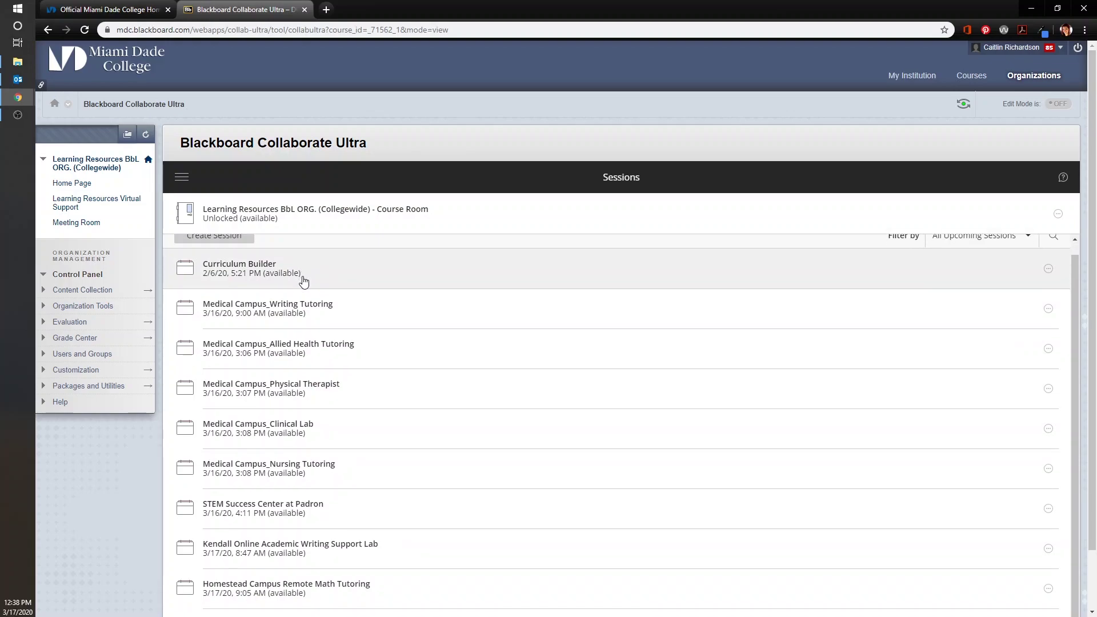
{"action": "scroll", "coordinate": [304, 281], "scroll_direction": "up", "scroll_amount": 1}
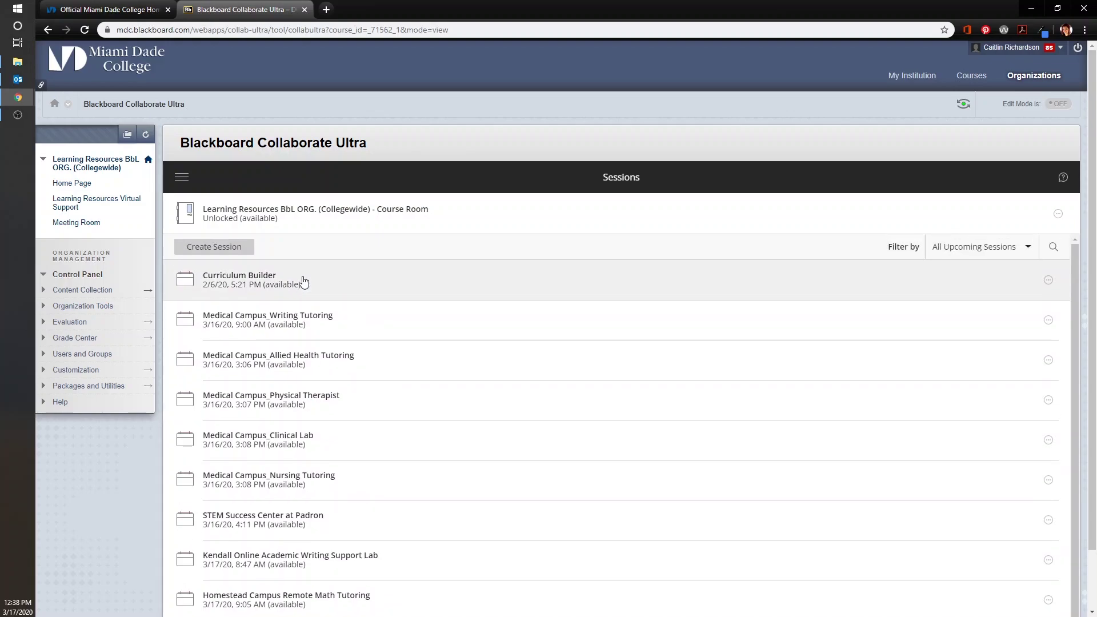
Step: Create a new session titled 'Hialeah Campus Learning Commons'
{"action": "left_click", "coordinate": [235, 251]}
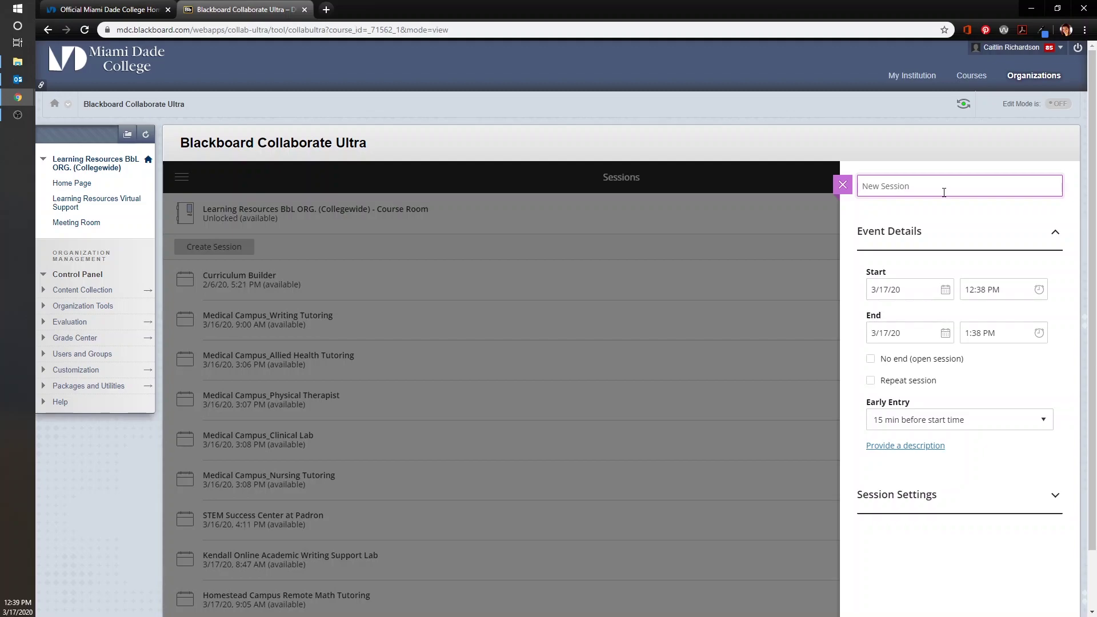
{"action": "type", "text": "Hialeah Campus Learning Commons"}
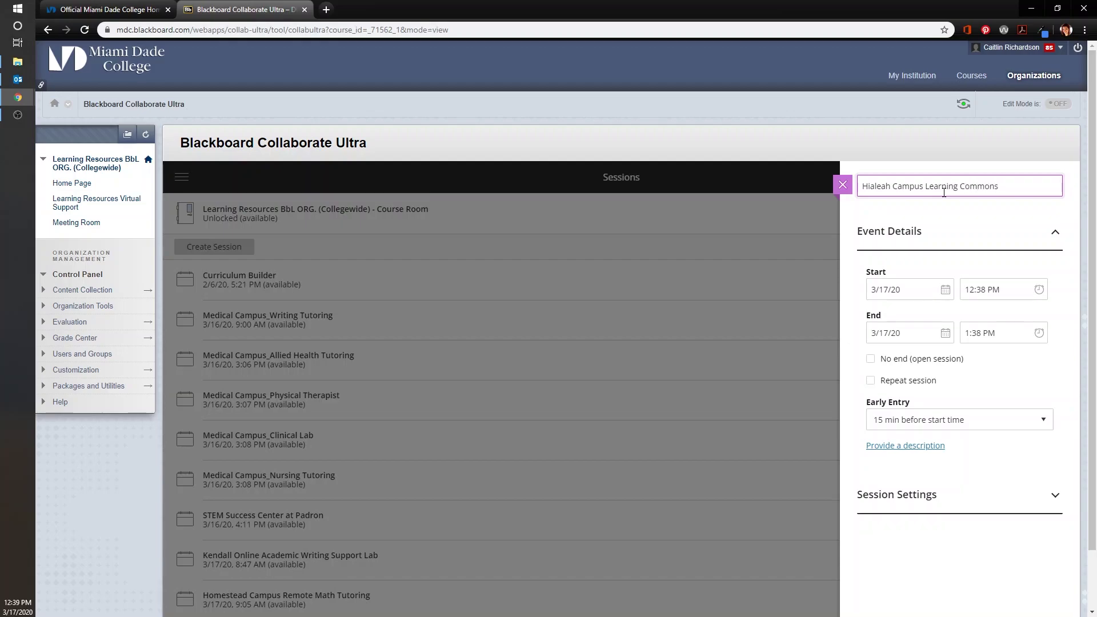
{"action": "key", "text": "Return"}
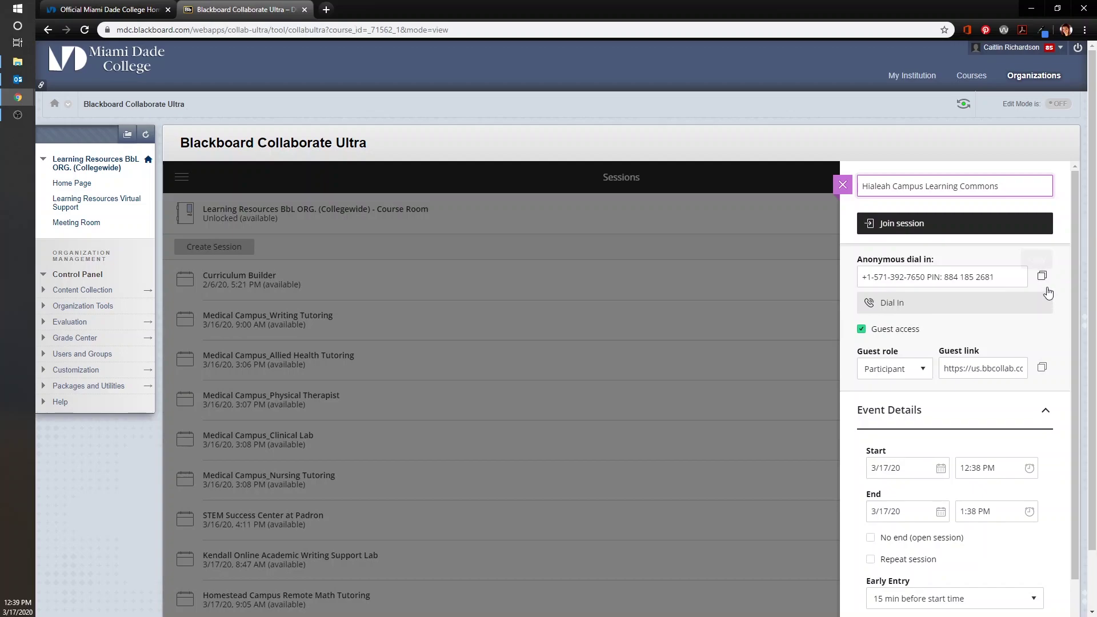
{"action": "left_click", "coordinate": [1042, 277]}
{"action": "left_click", "coordinate": [924, 370]}
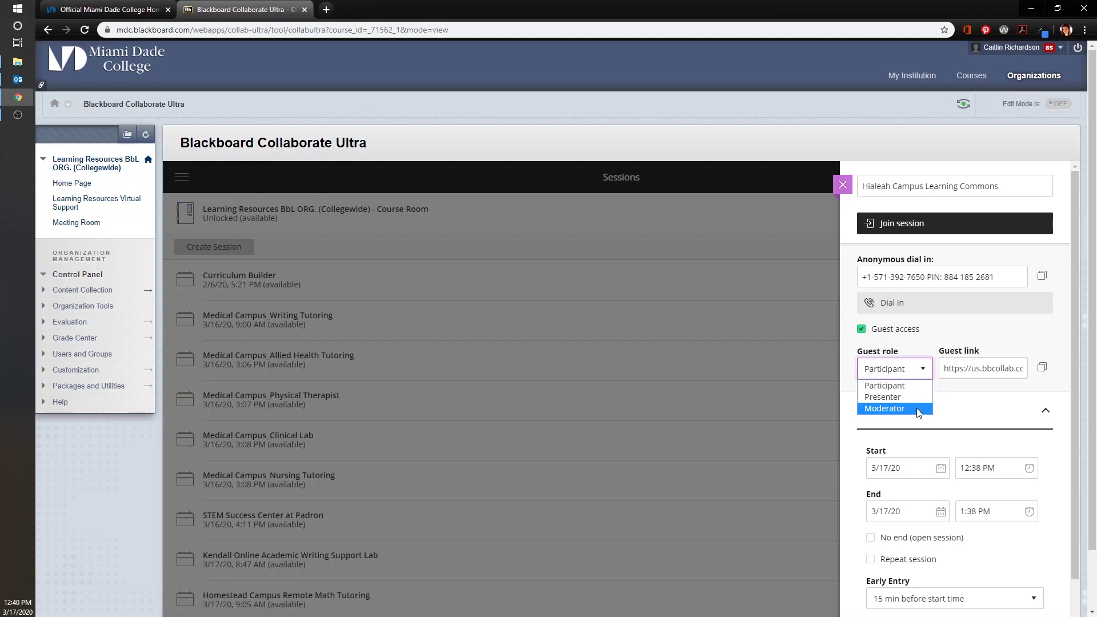
{"action": "left_click", "coordinate": [917, 389]}
{"action": "scroll", "coordinate": [917, 390], "scroll_direction": "down", "scroll_amount": 1}
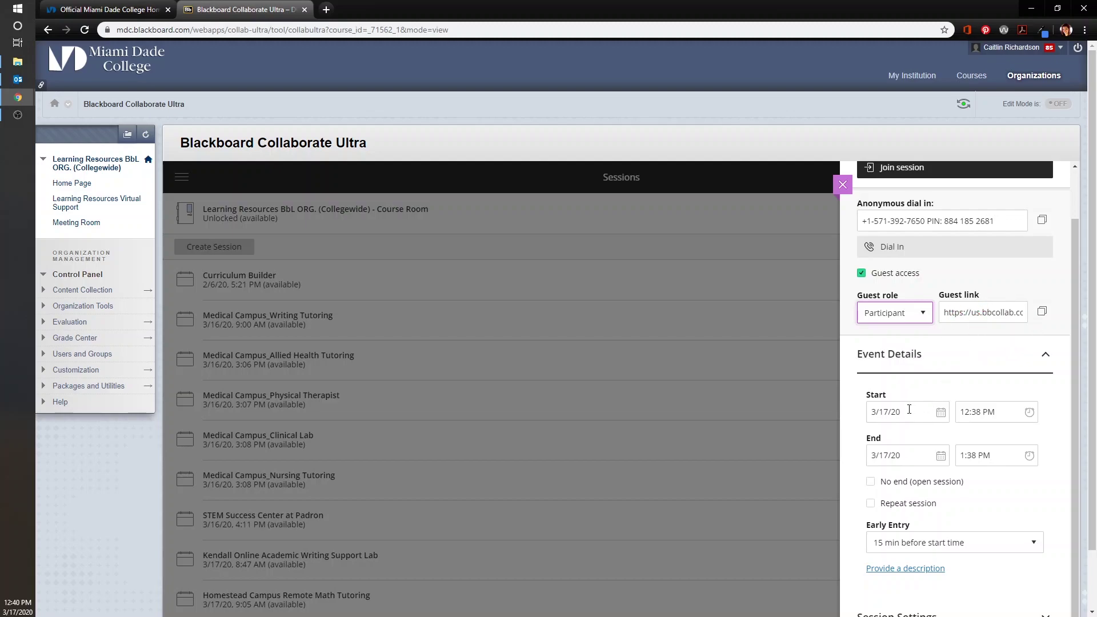
Step: Set the start date to March 30 and the start time to 7:30 AM
{"action": "left_click", "coordinate": [940, 412]}
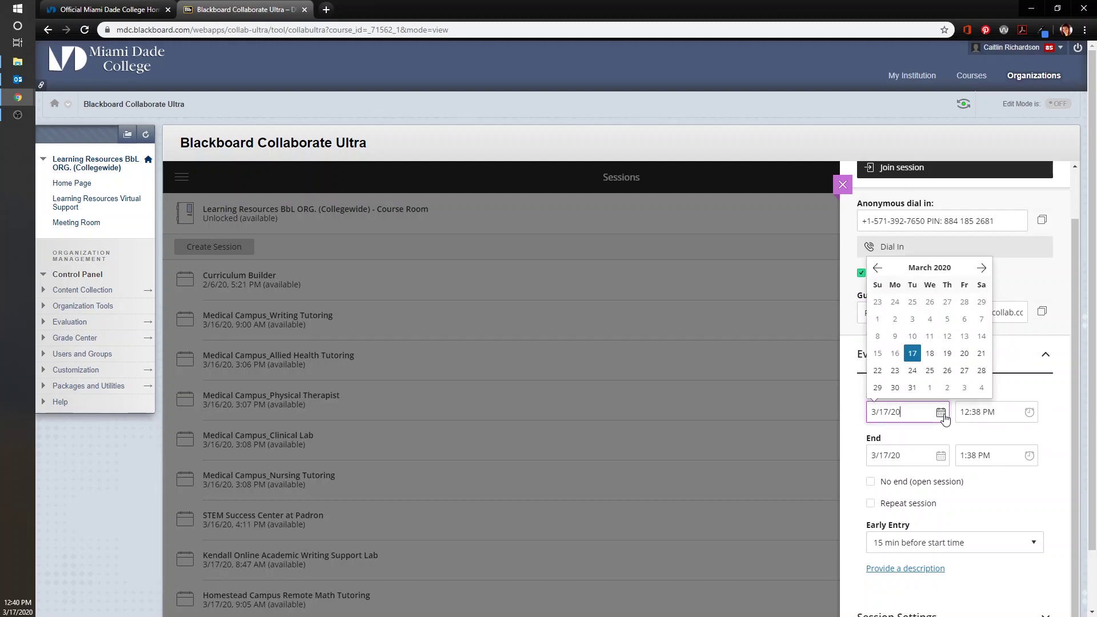
{"action": "left_click", "coordinate": [895, 388]}
{"action": "left_click", "coordinate": [964, 411]}
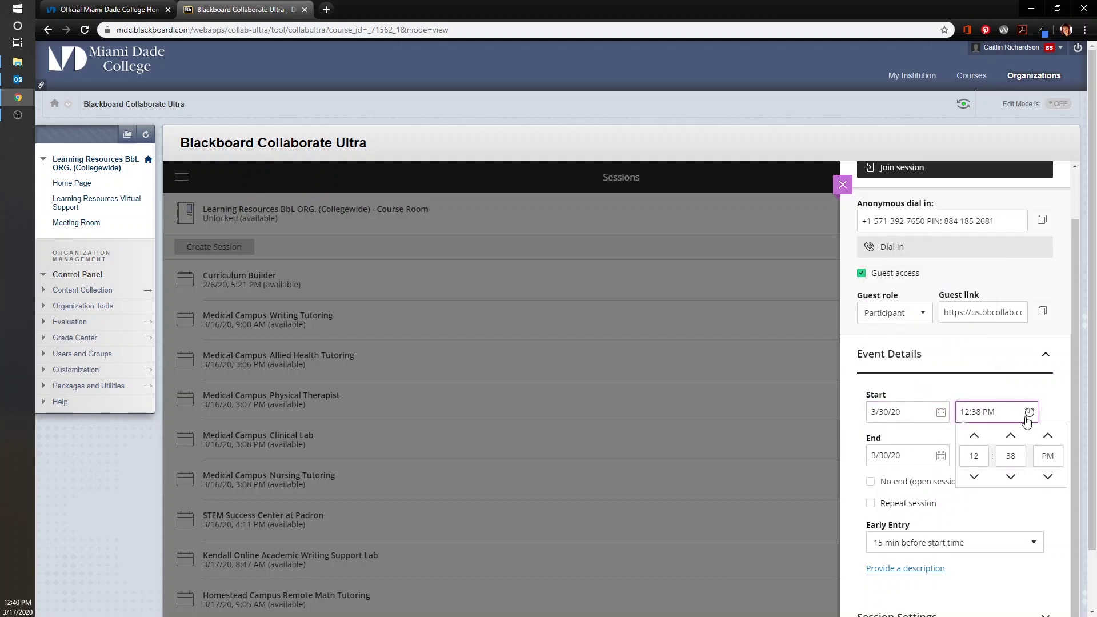
{"action": "left_click", "coordinate": [973, 436]}
{"action": "left_click", "coordinate": [974, 436]}
{"action": "left_click", "coordinate": [974, 435]}
{"action": "left_click", "coordinate": [974, 436]}
{"action": "left_click", "coordinate": [973, 436]}
{"action": "left_click", "coordinate": [973, 436]}
{"action": "left_click", "coordinate": [973, 435]}
{"action": "left_click", "coordinate": [974, 435]}
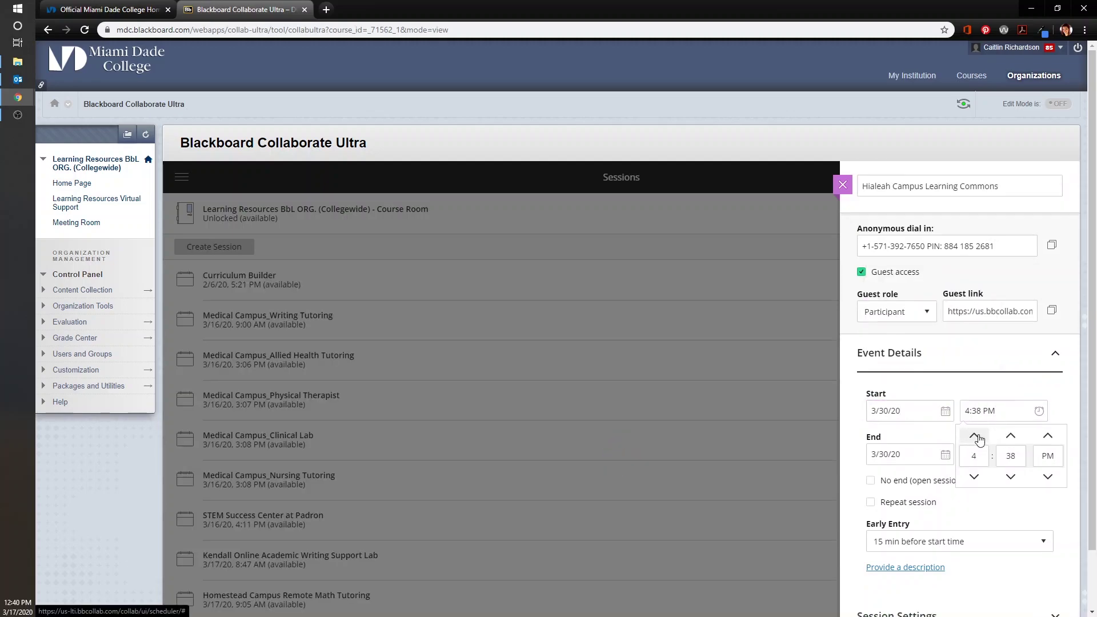
{"action": "left_click", "coordinate": [973, 476]}
{"action": "left_click", "coordinate": [1010, 476]}
{"action": "left_click", "coordinate": [1010, 477]}
{"action": "left_click", "coordinate": [1011, 476]}
{"action": "left_click", "coordinate": [1047, 476]}
{"action": "left_click", "coordinate": [1048, 503]}
Step: Set the end time to 9:00 PM and confirm the March 30 start date
{"action": "left_click", "coordinate": [1005, 454]}
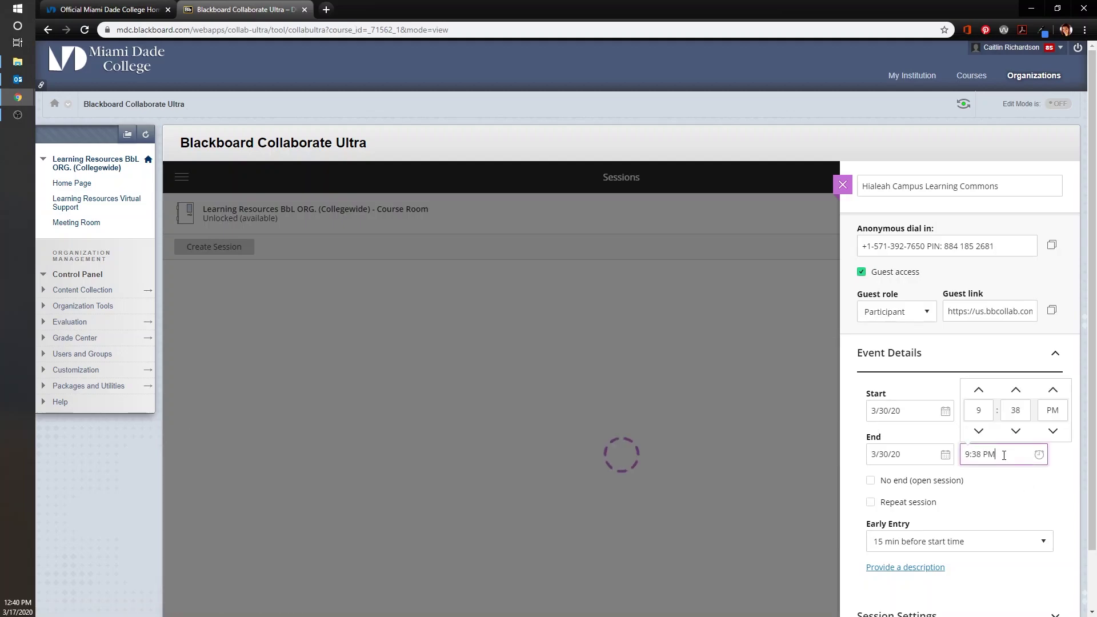
{"action": "left_click", "coordinate": [1015, 410]}
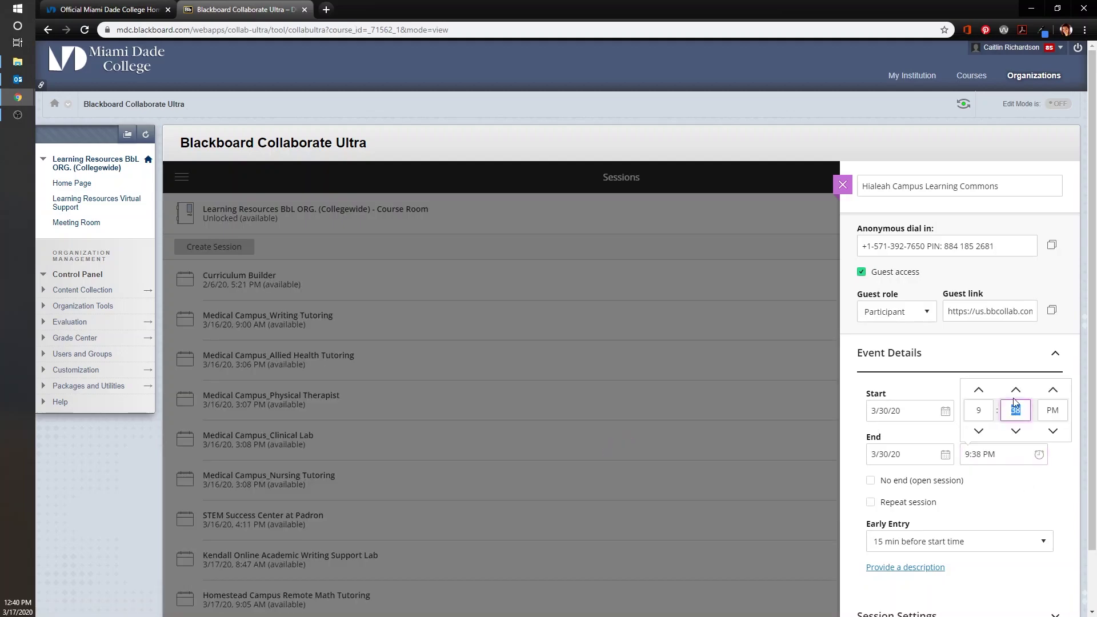
{"action": "type", "text": "00"}
{"action": "left_click", "coordinate": [1019, 485]}
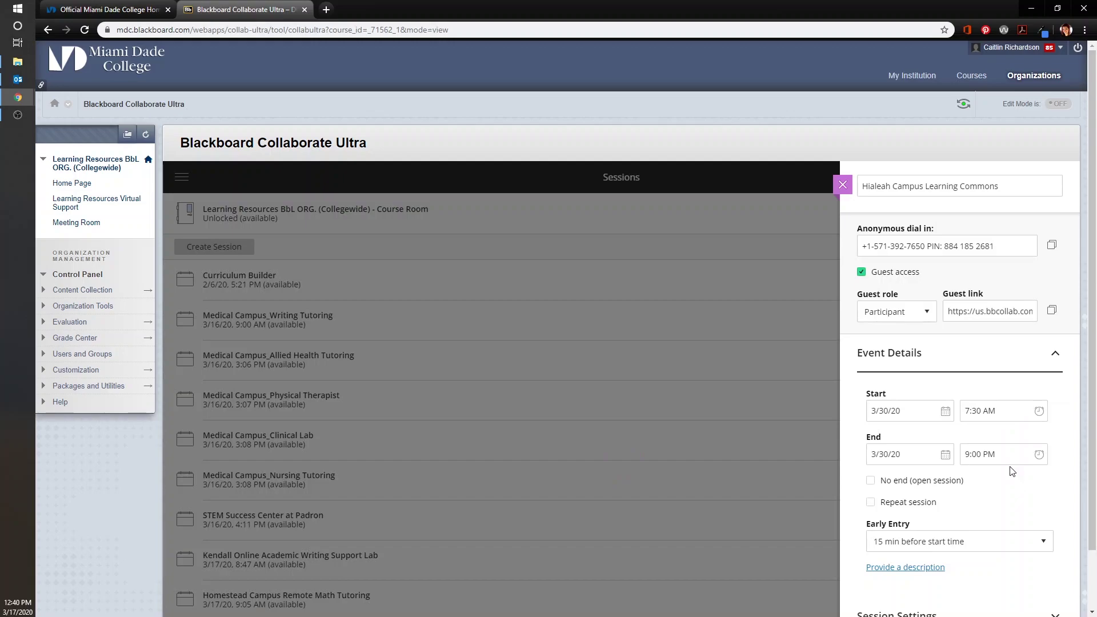
{"action": "left_click", "coordinate": [945, 411]}
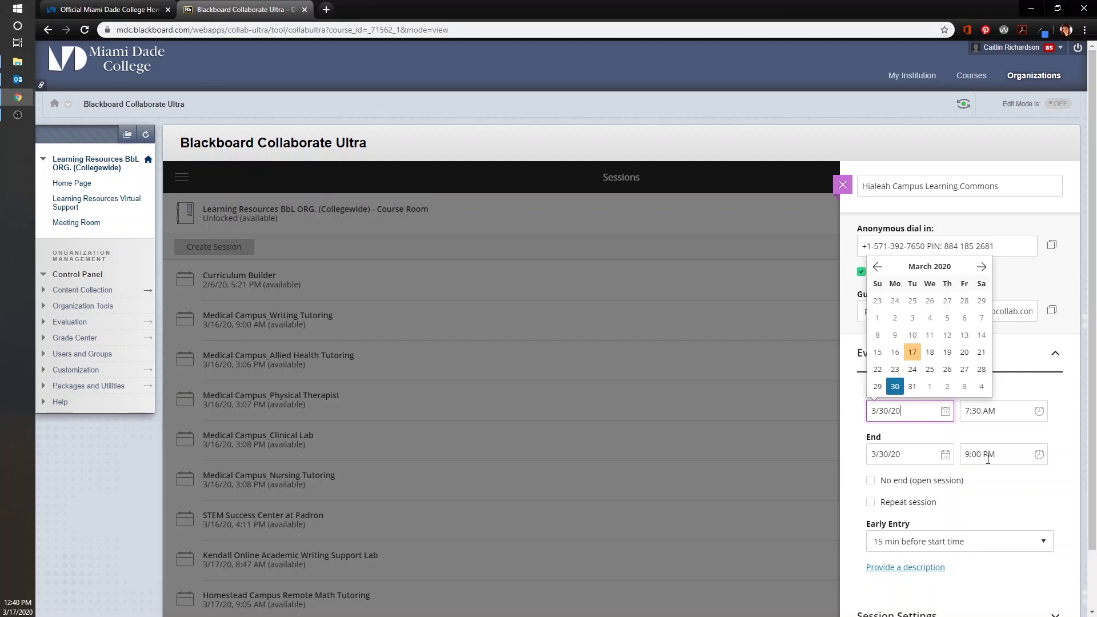
{"action": "left_click", "coordinate": [1002, 485]}
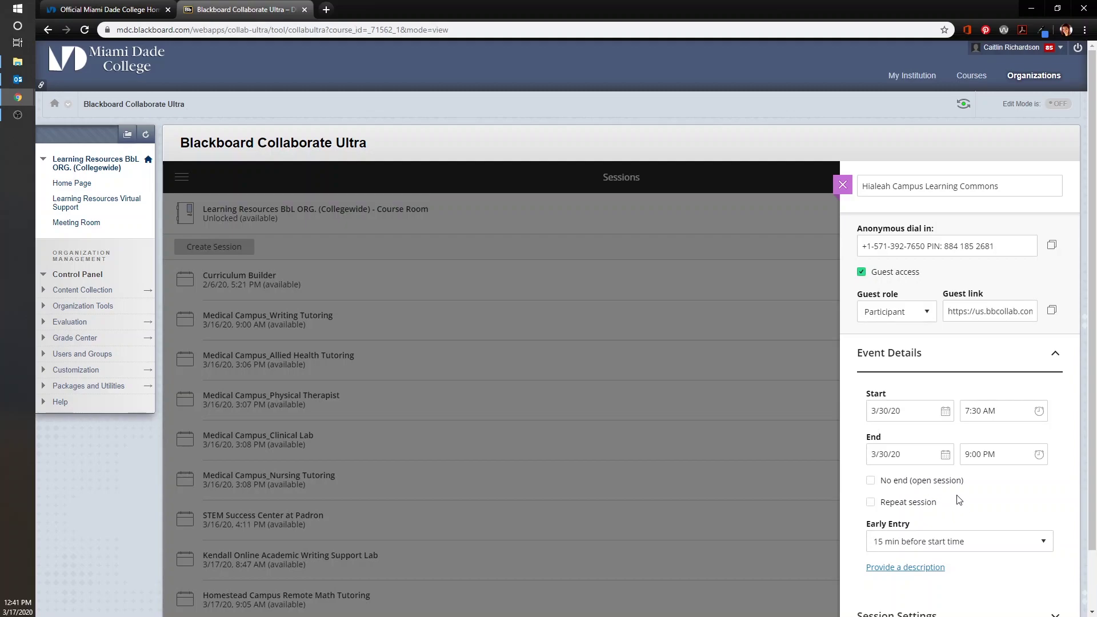
Step: Save the session, then reopen Hialeah Campus Learning Commons from the list to review it
{"action": "scroll", "coordinate": [963, 376], "scroll_direction": "down", "scroll_amount": 2}
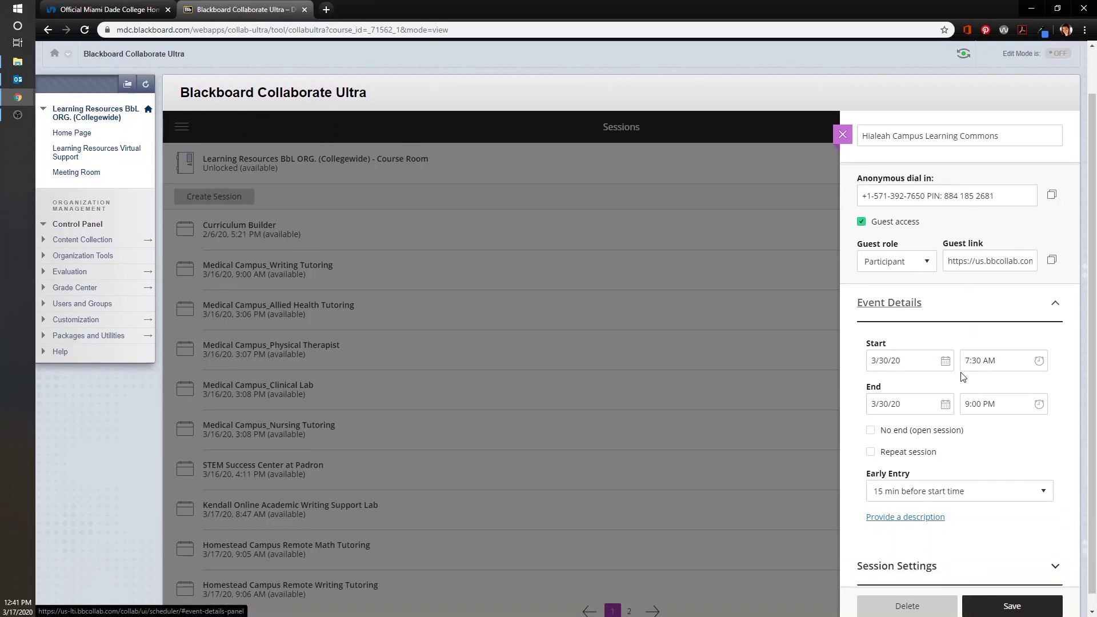
{"action": "left_click", "coordinate": [1011, 591]}
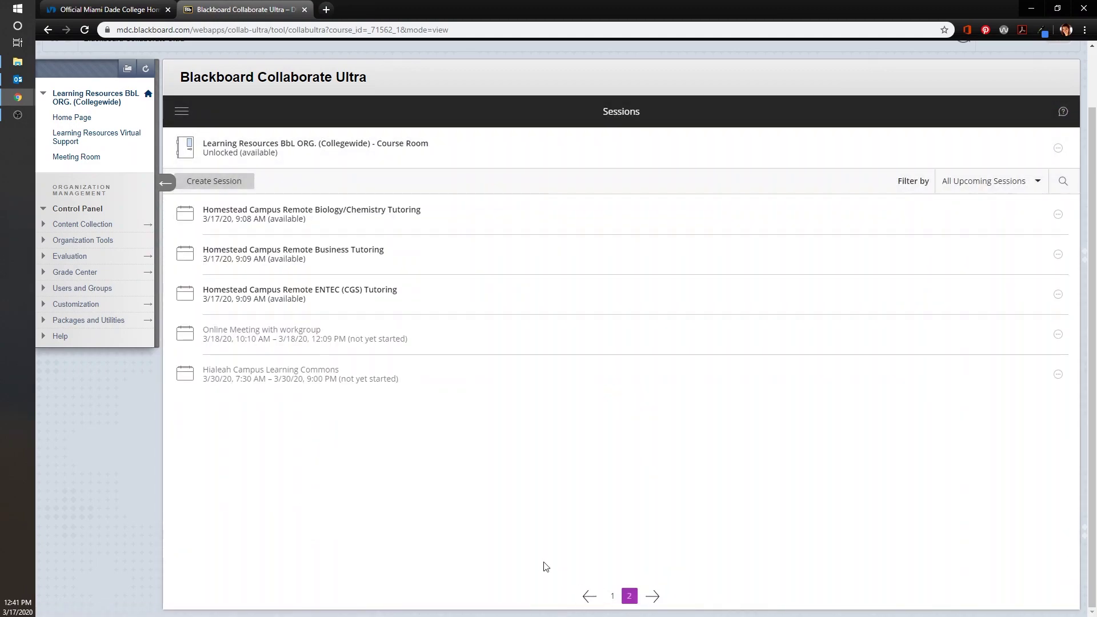
{"action": "left_click", "coordinate": [239, 371]}
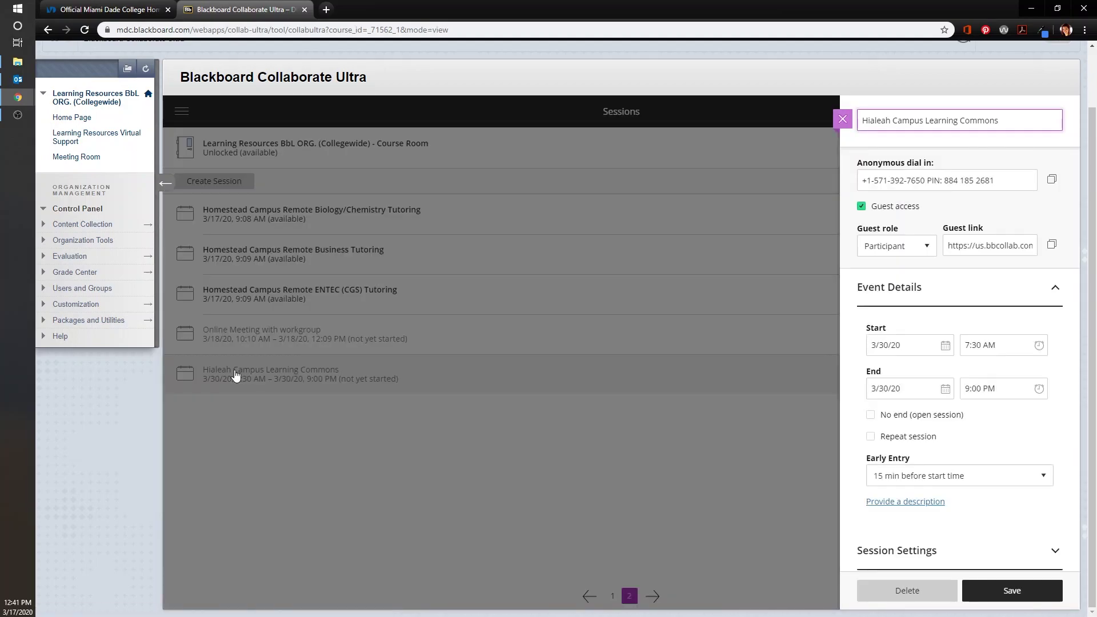